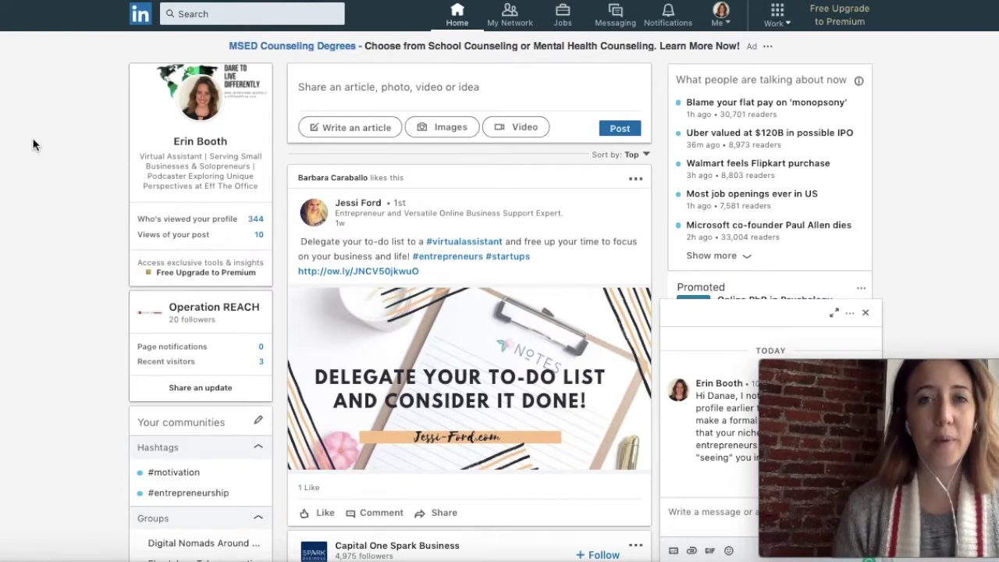
Search LinkedIn for people and restrict the results to 1st and 2nd connections
click(205, 16)
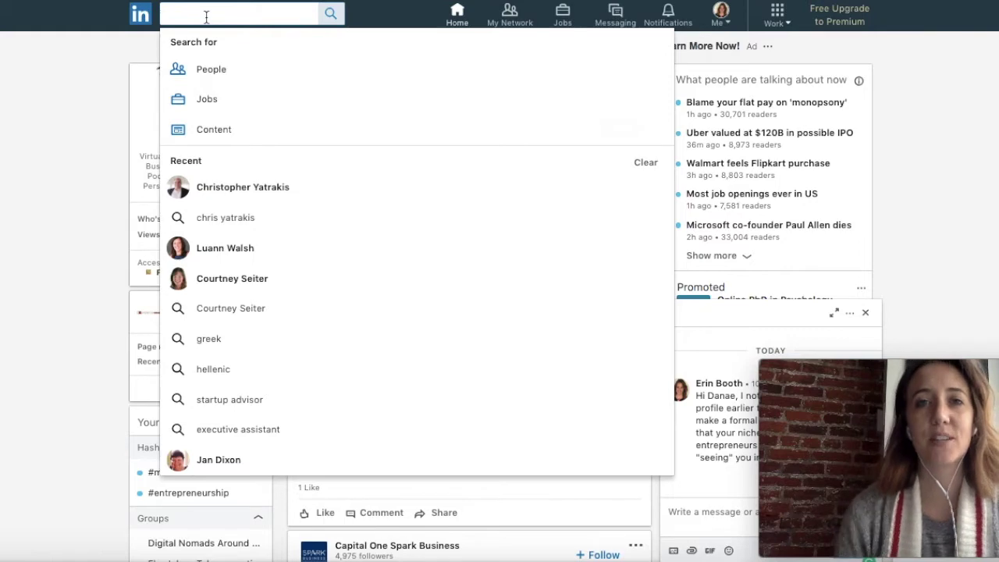
click(330, 14)
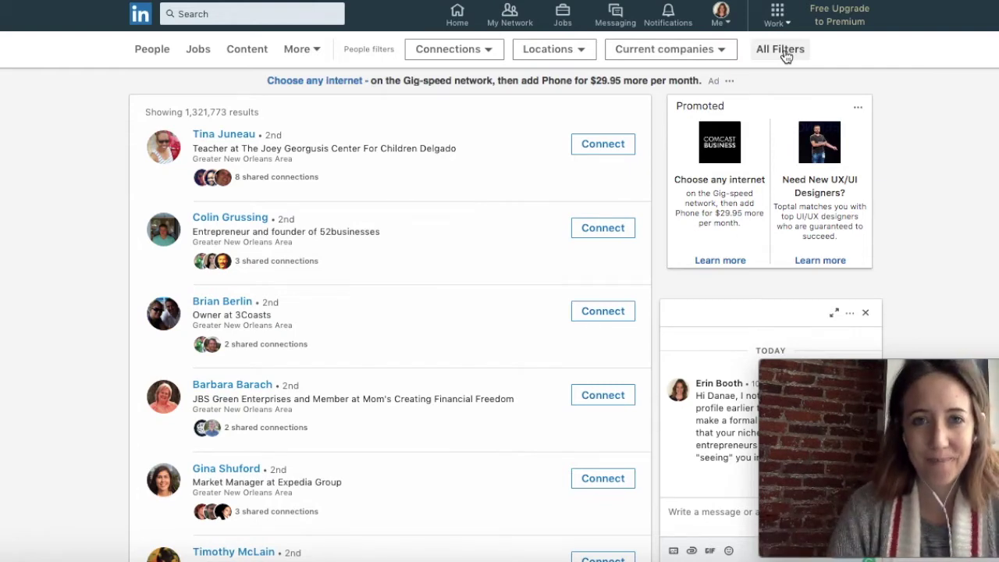
click(485, 50)
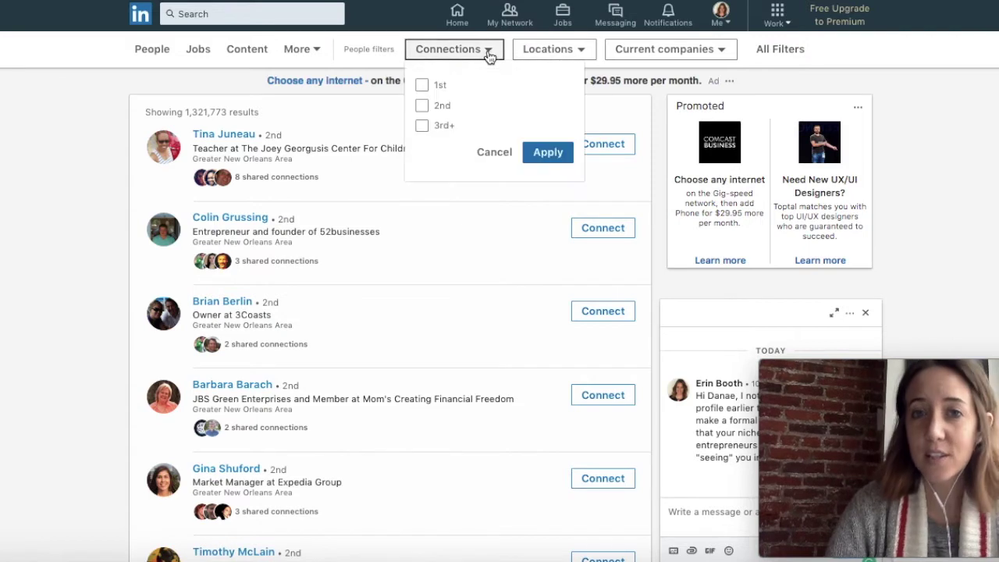
click(421, 85)
click(421, 106)
click(422, 126)
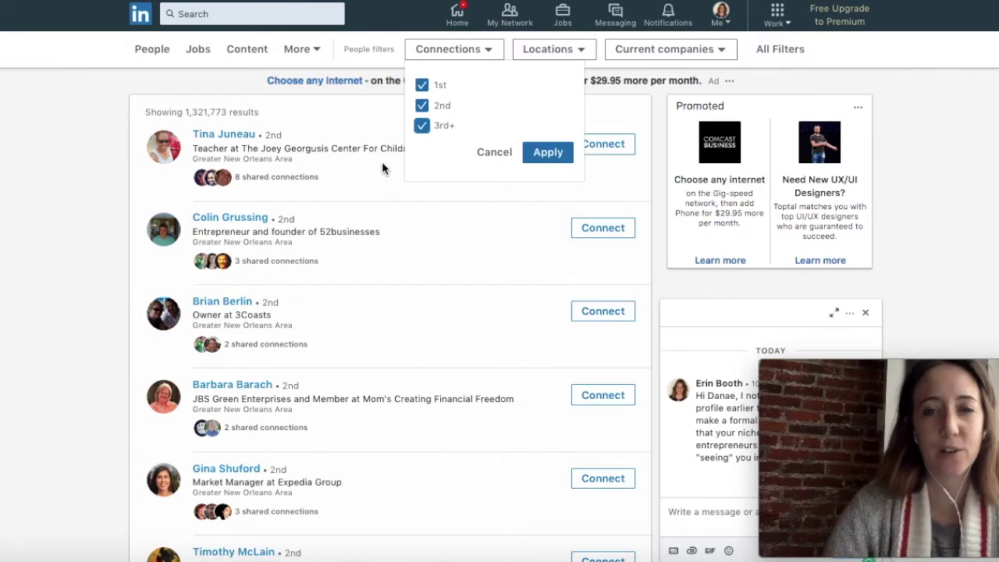
click(548, 152)
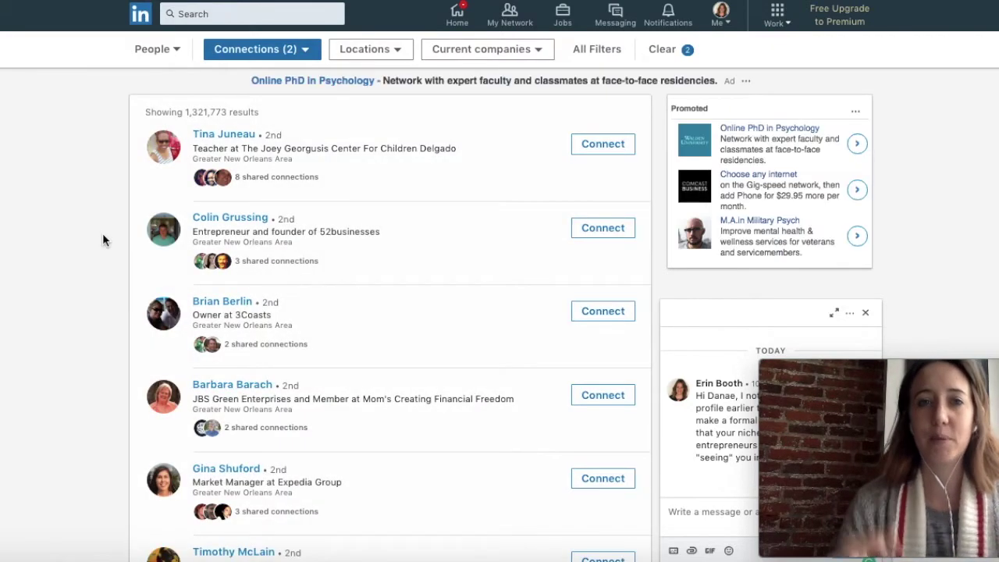
click(403, 59)
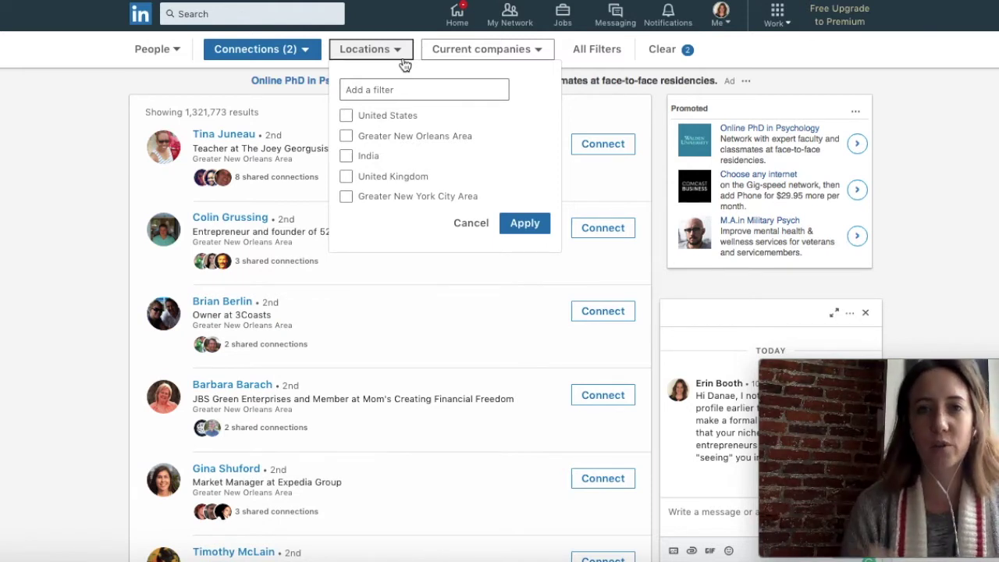
click(395, 88)
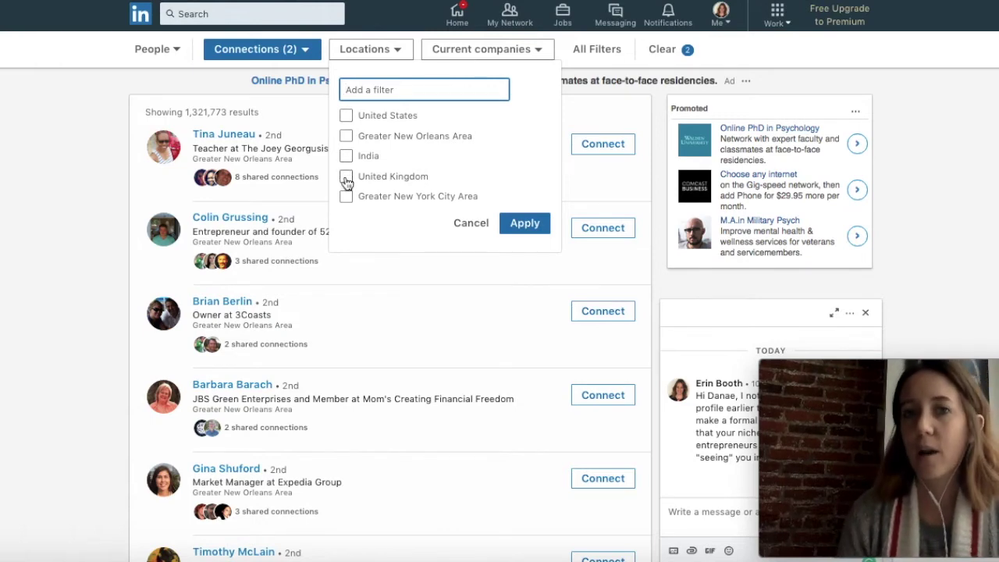
click(607, 54)
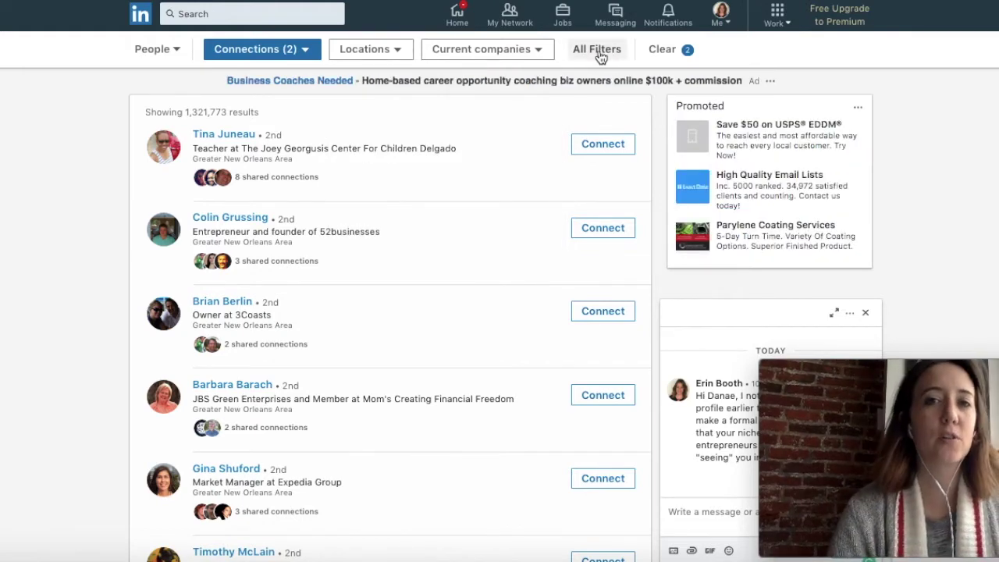
Open the full set of people filters and include 3rd+ connections and the Real Estate industry
click(597, 53)
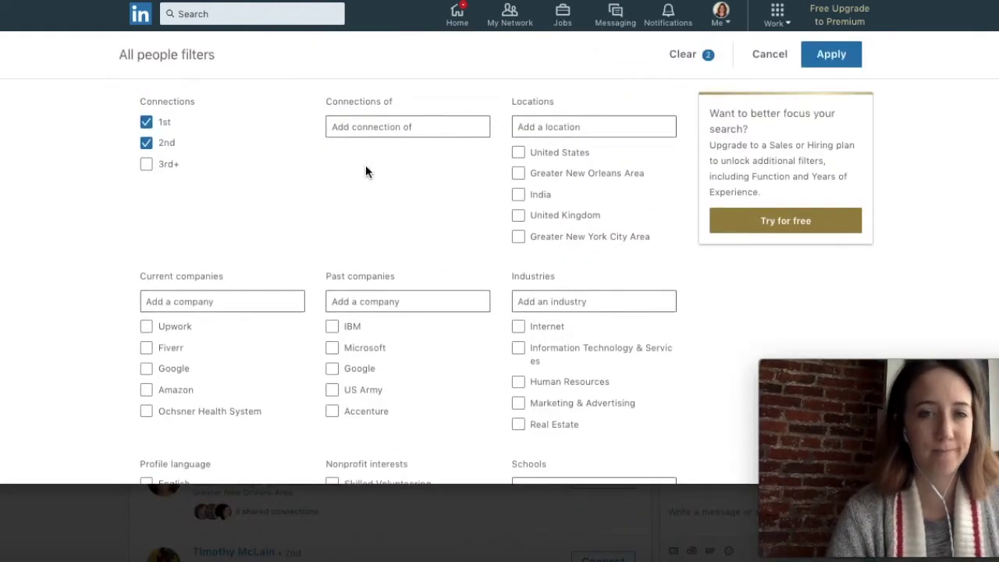
click(146, 164)
click(518, 424)
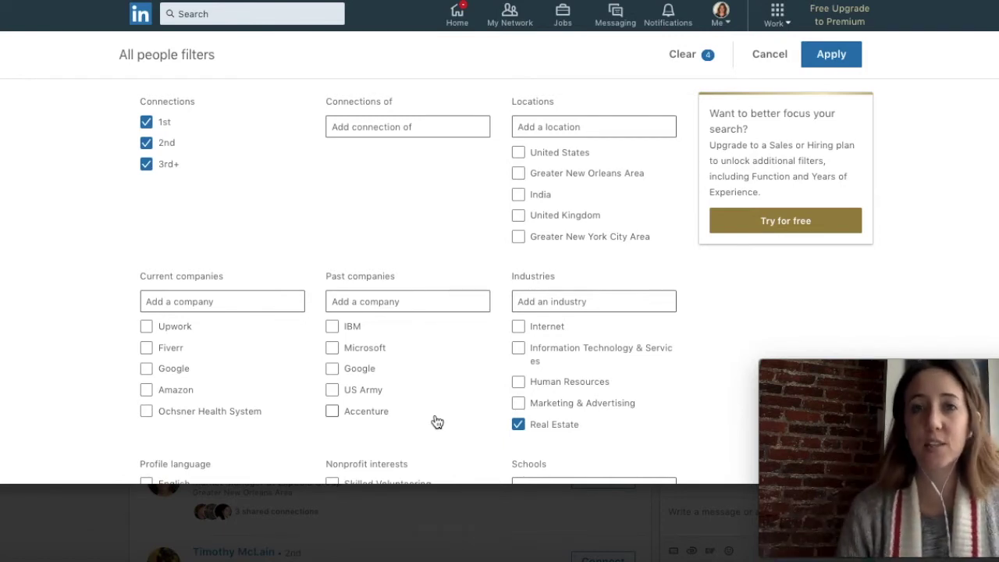
Review the remaining people filters, including companies, profile language, nonprofit interests, schools, name and title
scroll(102, 365, down, 1)
click(401, 292)
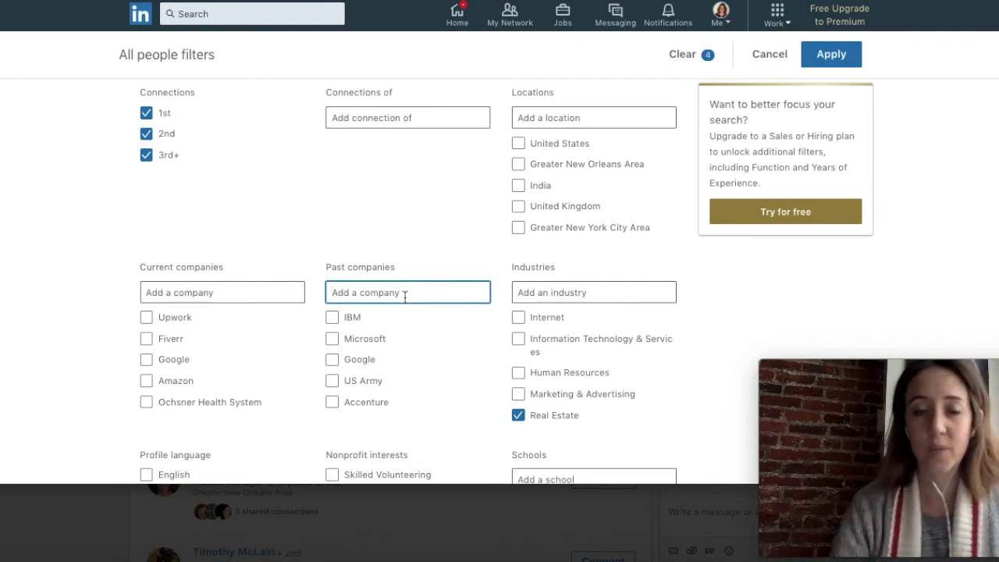
scroll(68, 341, down, 4)
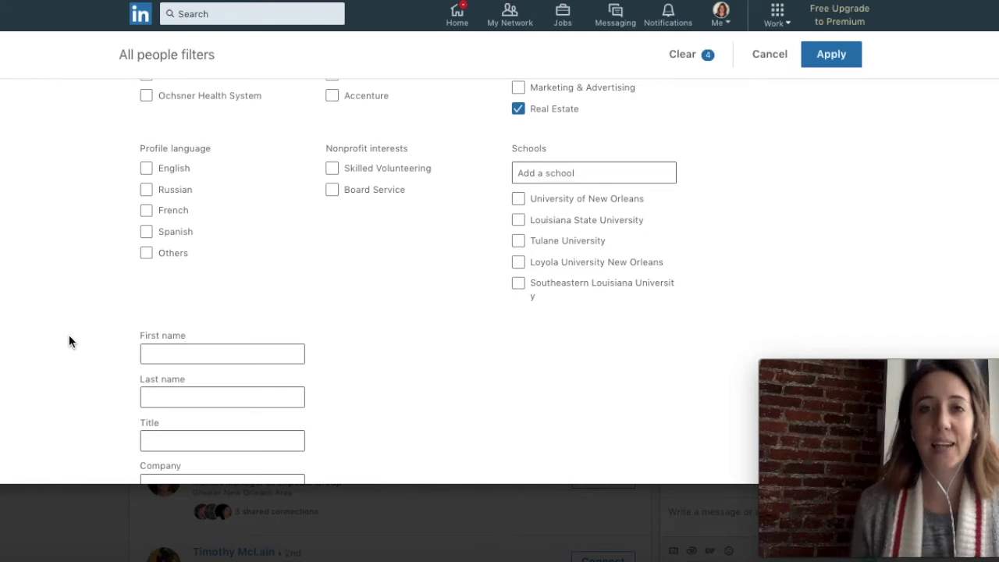
scroll(68, 337, down, 1)
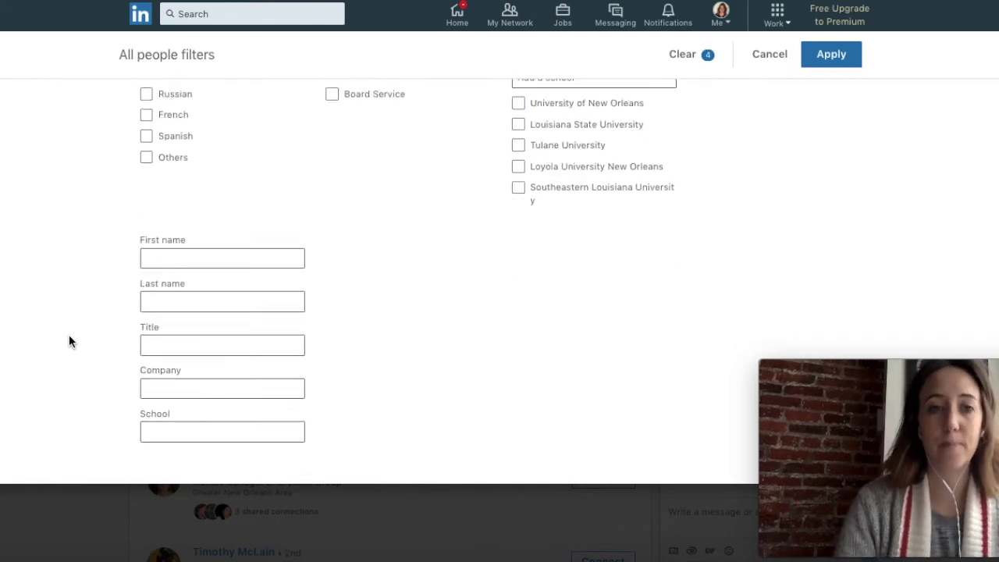
scroll(69, 341, up, 5)
scroll(61, 378, down, 5)
Filter people by the title Entrepreneur, 1st and 2nd connections and the Greater New Orleans Area, and apply the filters
click(188, 340)
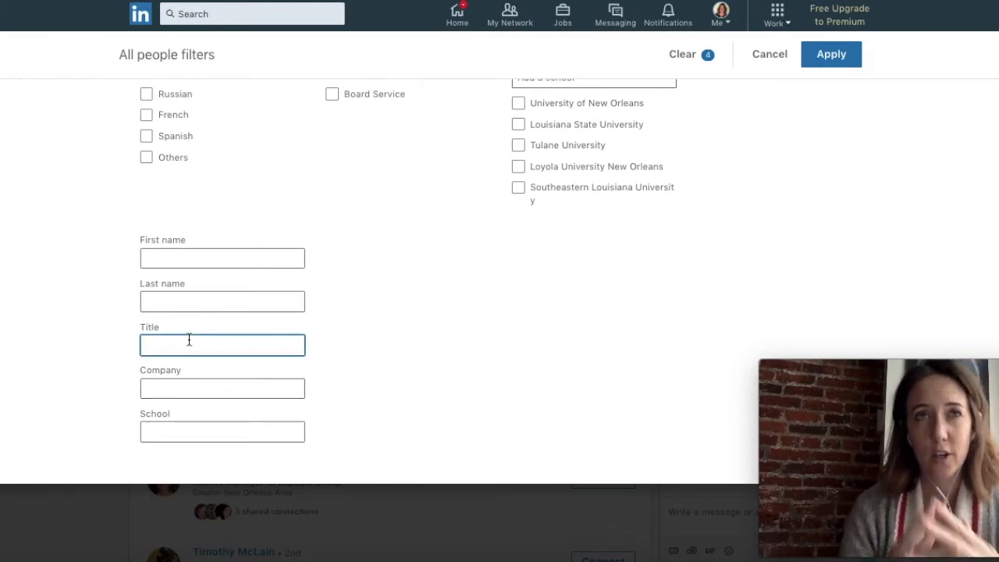
click(174, 359)
click(185, 341)
text(Ent)
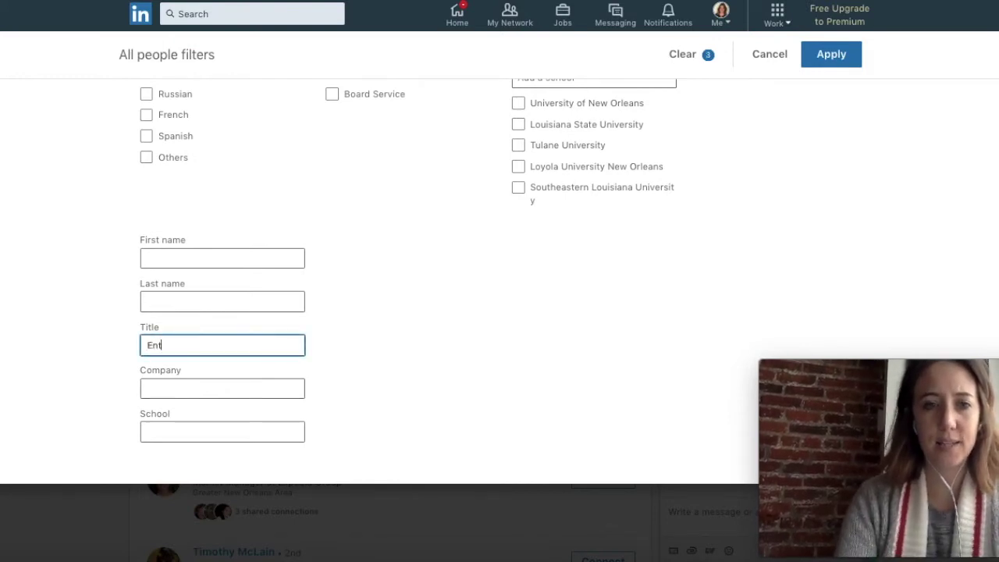
text(repereneur)
click(496, 385)
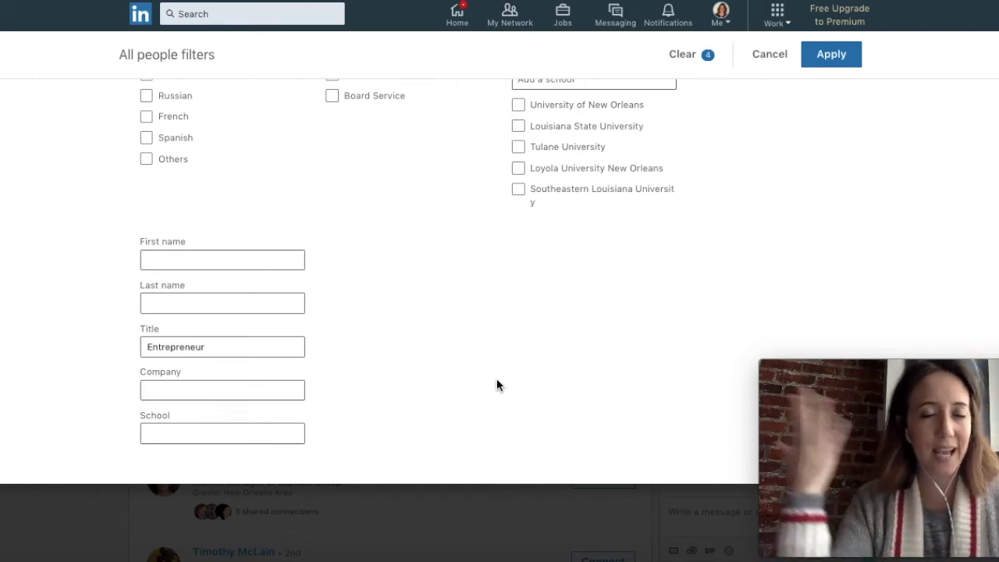
scroll(496, 384, up, 5)
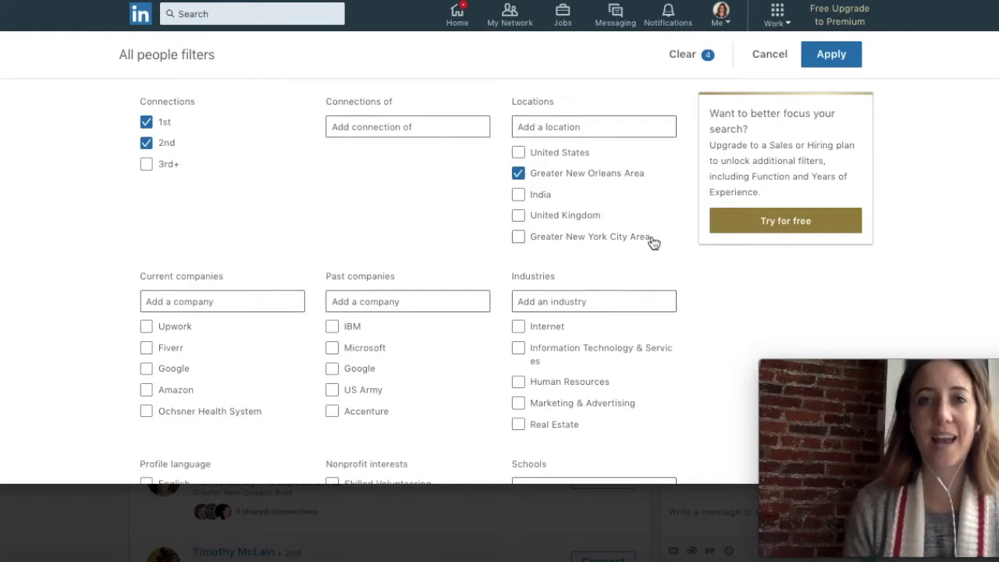
click(831, 56)
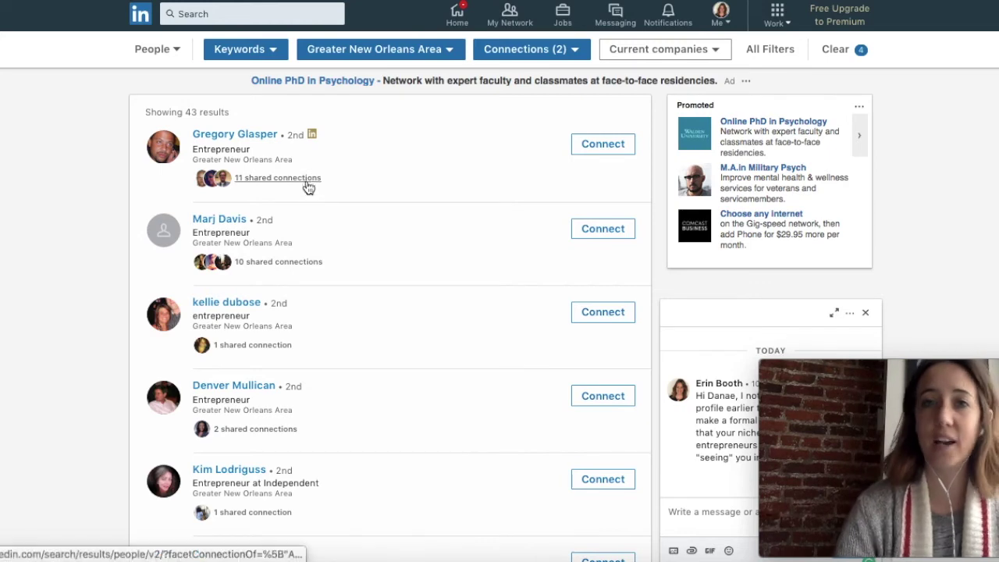
Look through the filtered entrepreneurs, check the third result's profile and return to the results
scroll(371, 360, down, 6)
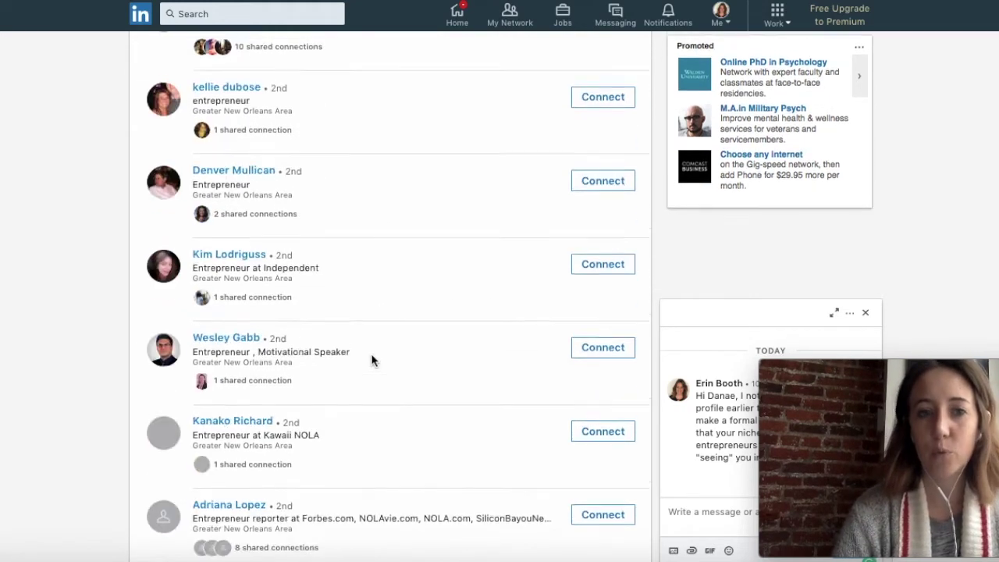
scroll(76, 306, up, 6)
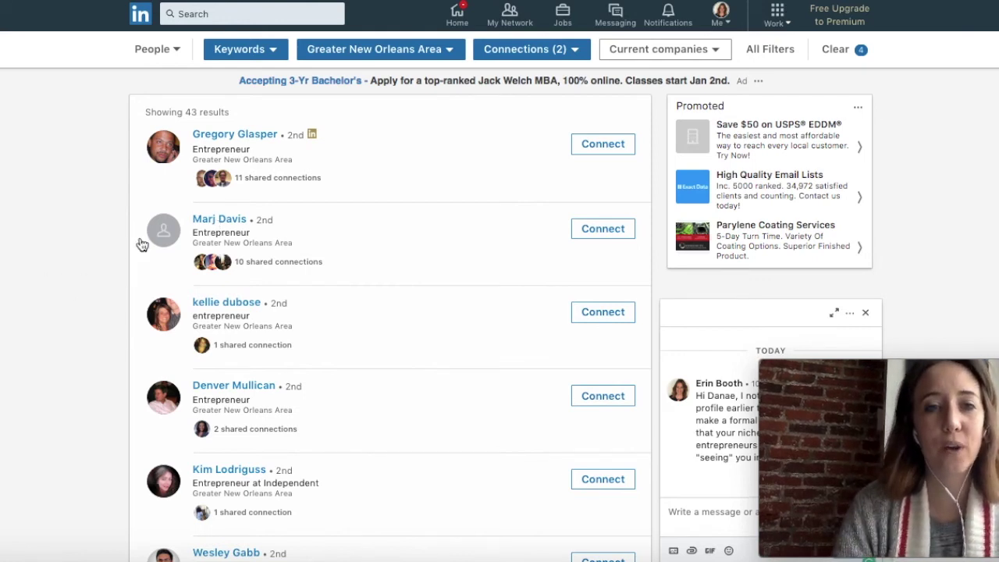
click(223, 304)
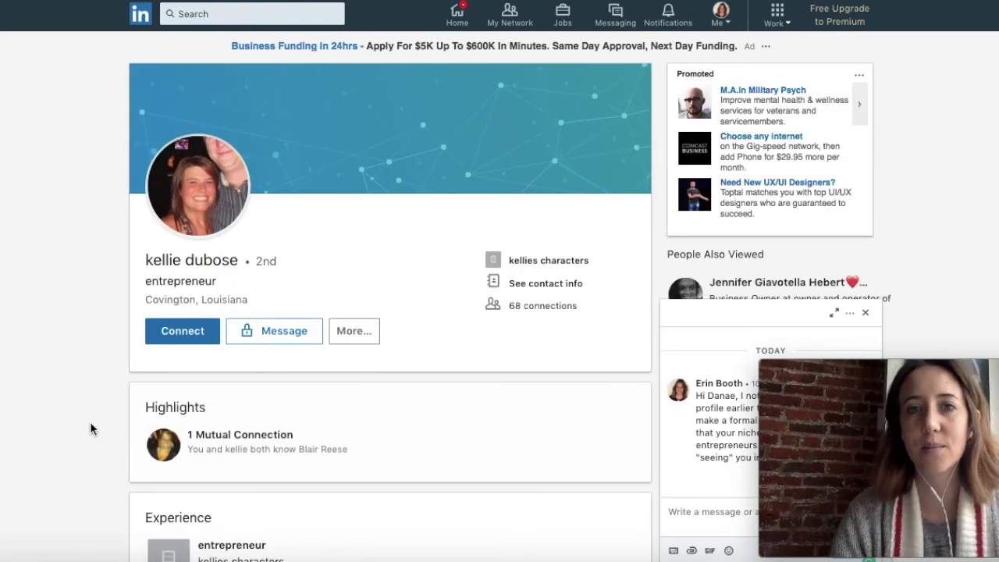
key(alt+Left)
Open the fourth result's profile and read the full summary, mutual connections, experience, education, skills and recommendations
scroll(137, 486, down, 3)
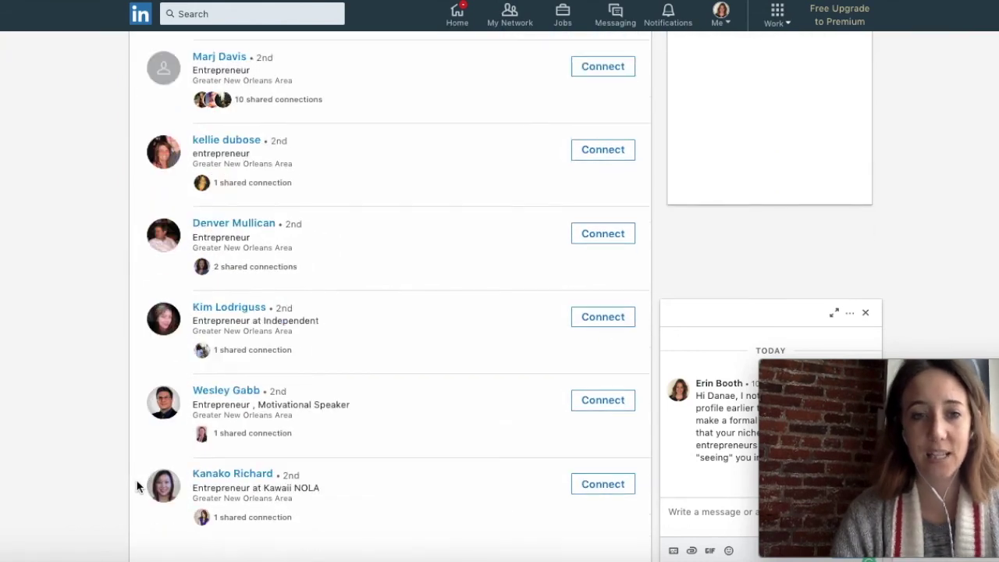
click(258, 226)
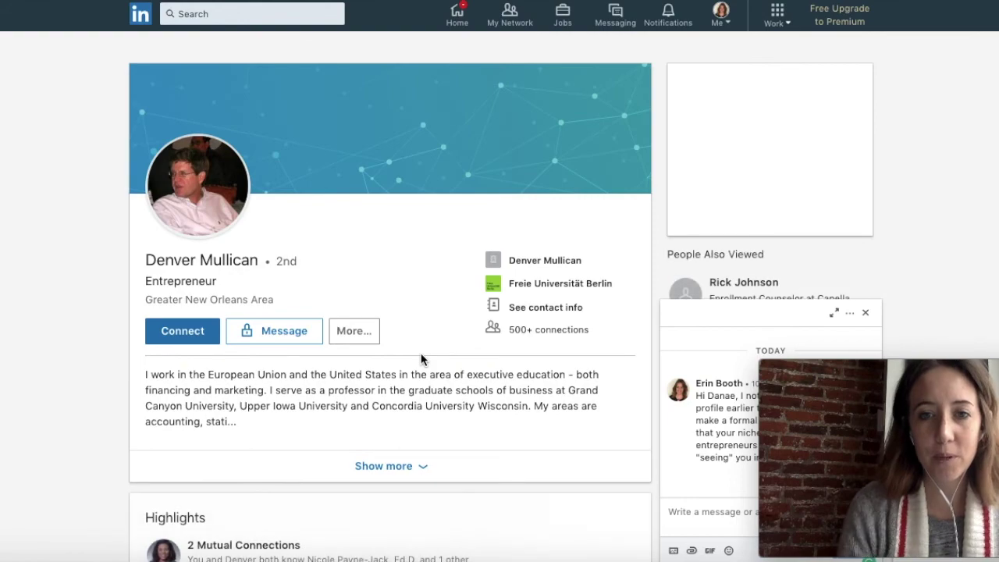
scroll(133, 439, down, 2)
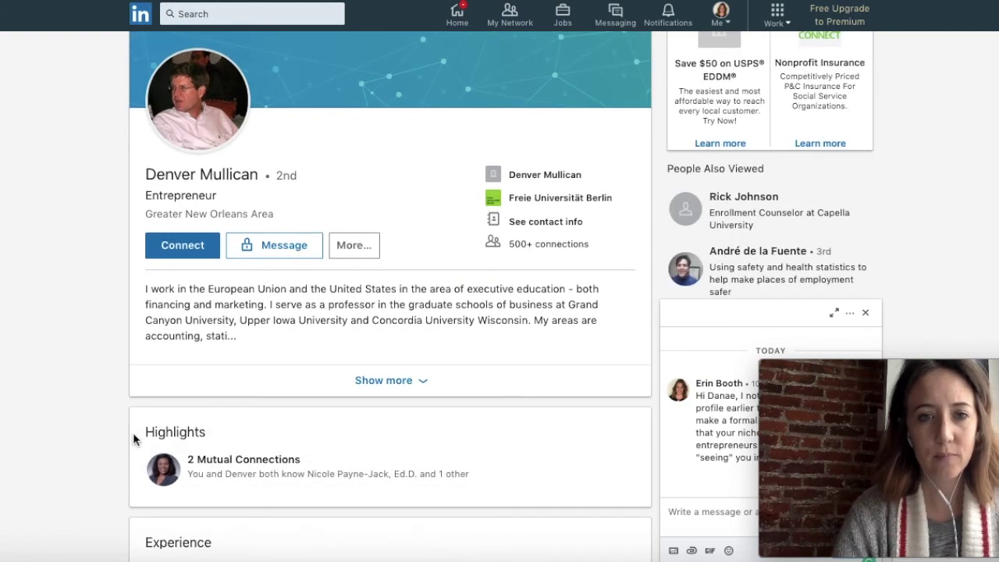
click(402, 390)
scroll(317, 437, down, 4)
scroll(314, 431, down, 10)
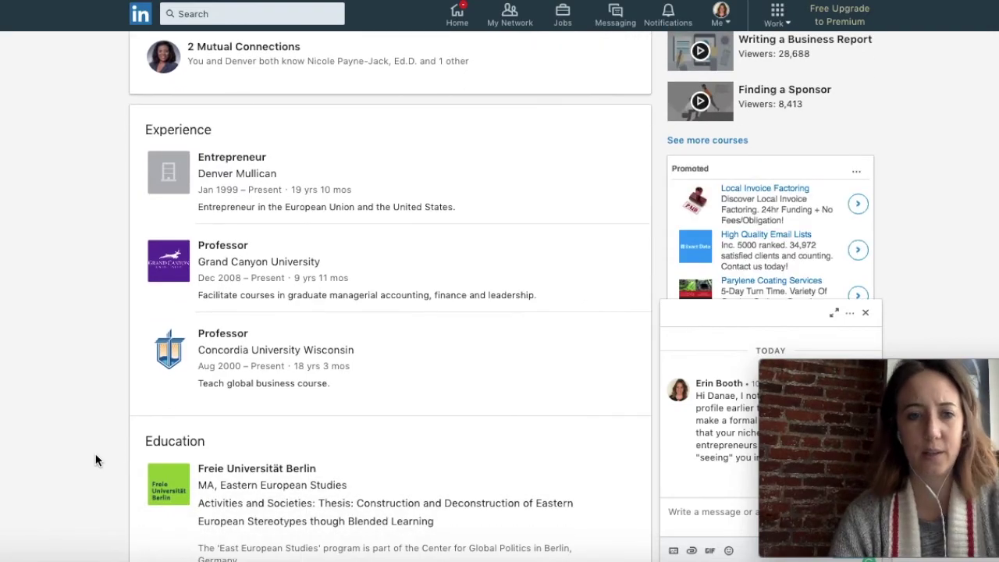
scroll(95, 454, down, 10)
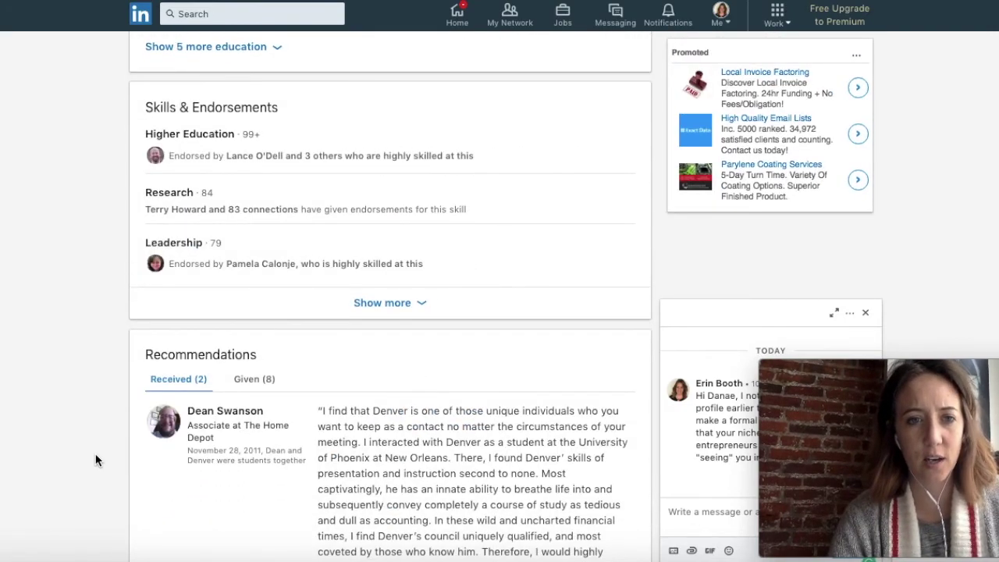
scroll(96, 460, down, 3)
scroll(95, 460, down, 4)
scroll(95, 460, up, 3)
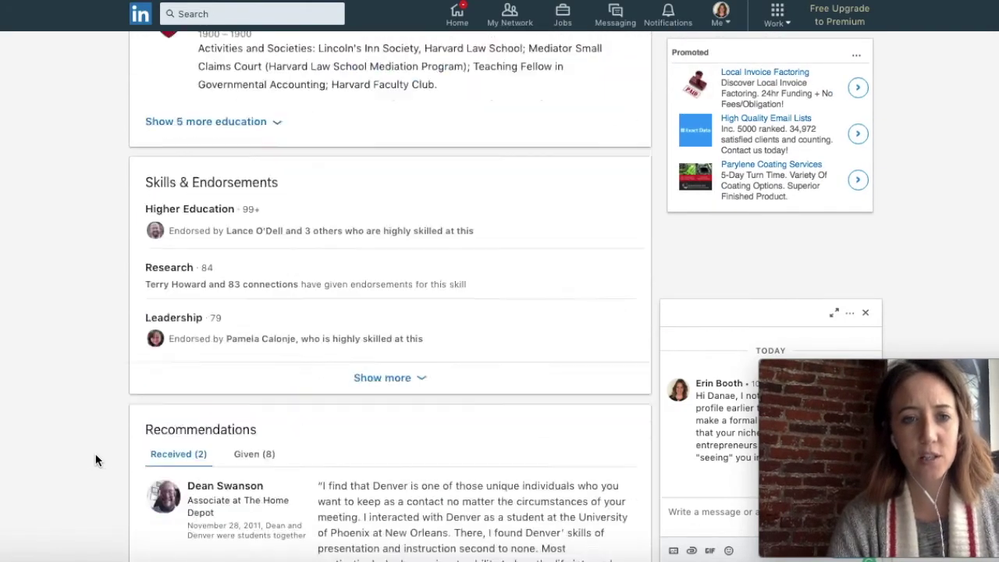
scroll(74, 496, up, 15)
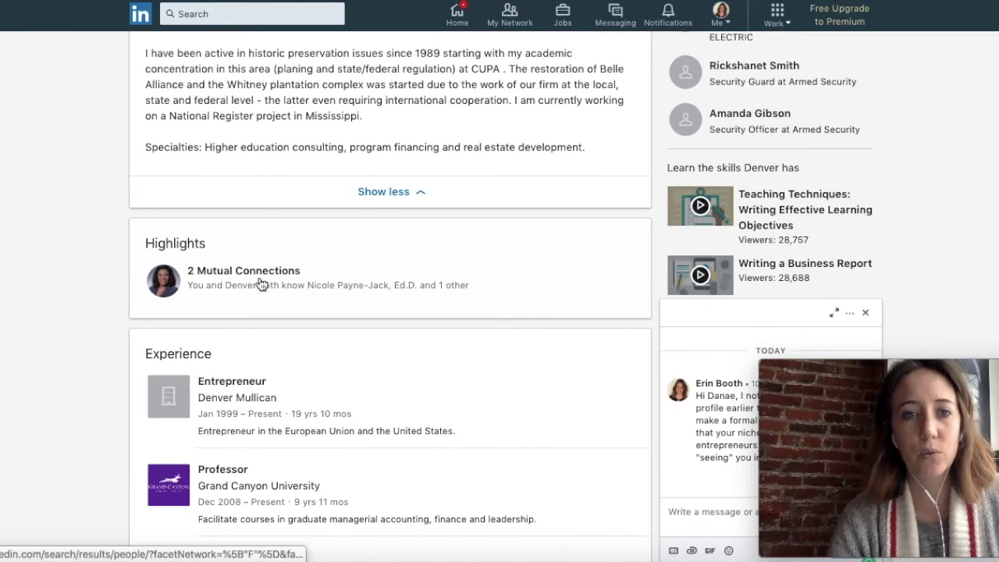
scroll(78, 365, up, 5)
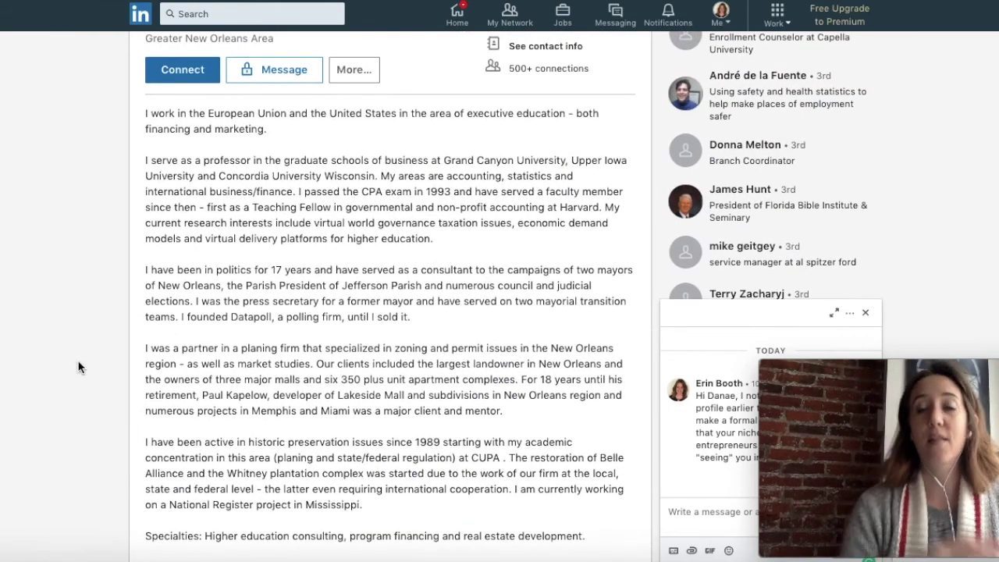
scroll(78, 366, up, 3)
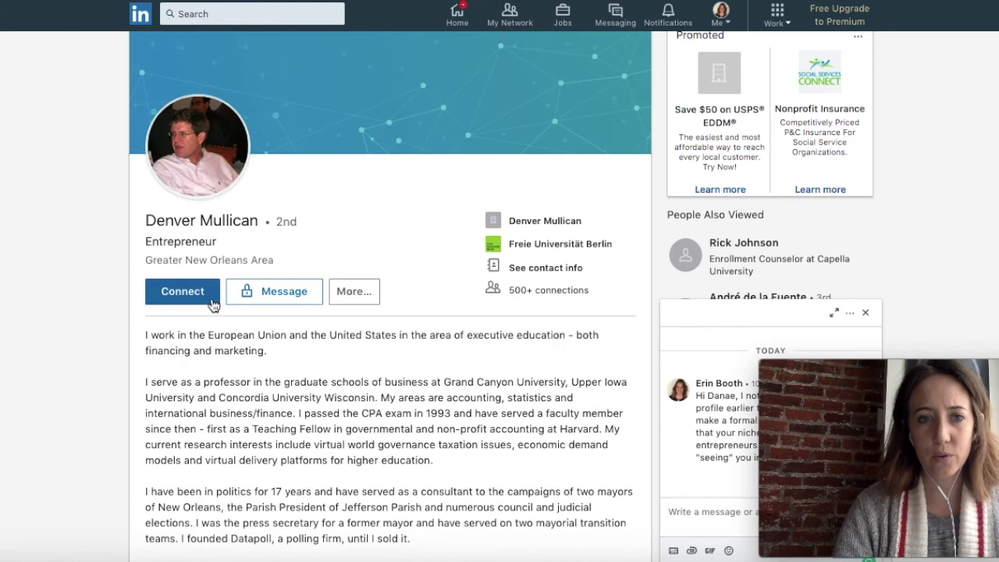
Start a connection invitation to this entrepreneur with a personal note
click(183, 292)
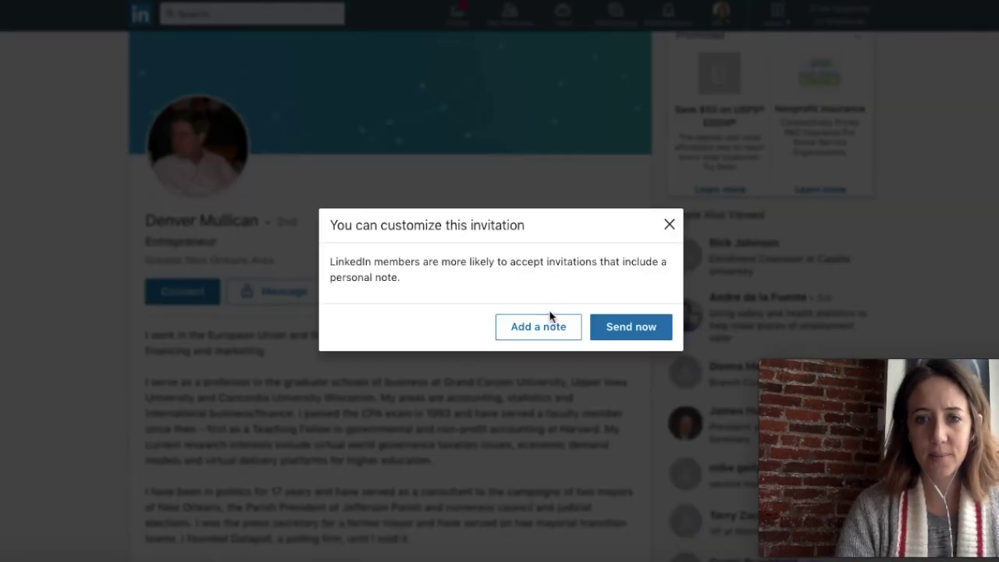
click(551, 329)
click(405, 264)
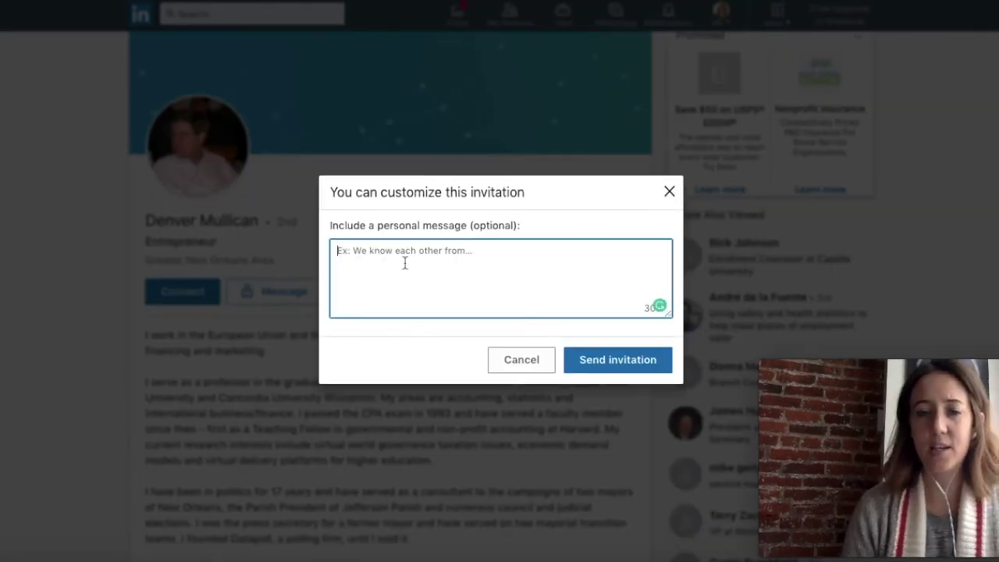